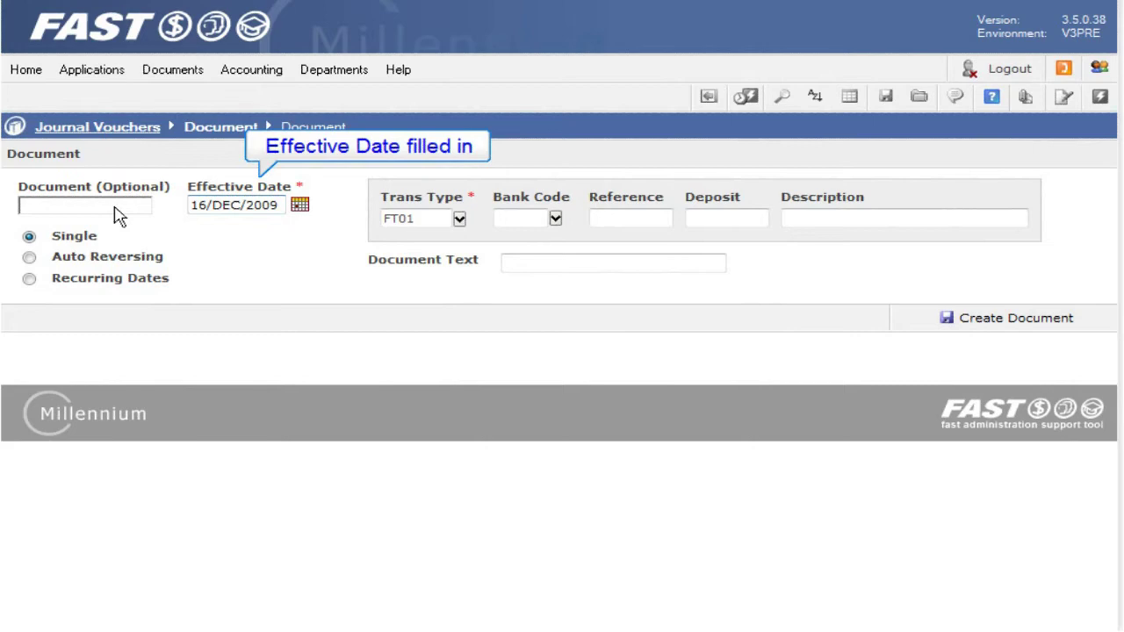
Step: Clear the effective date and pick 16 December 2009 from the calendar
key("Tab")
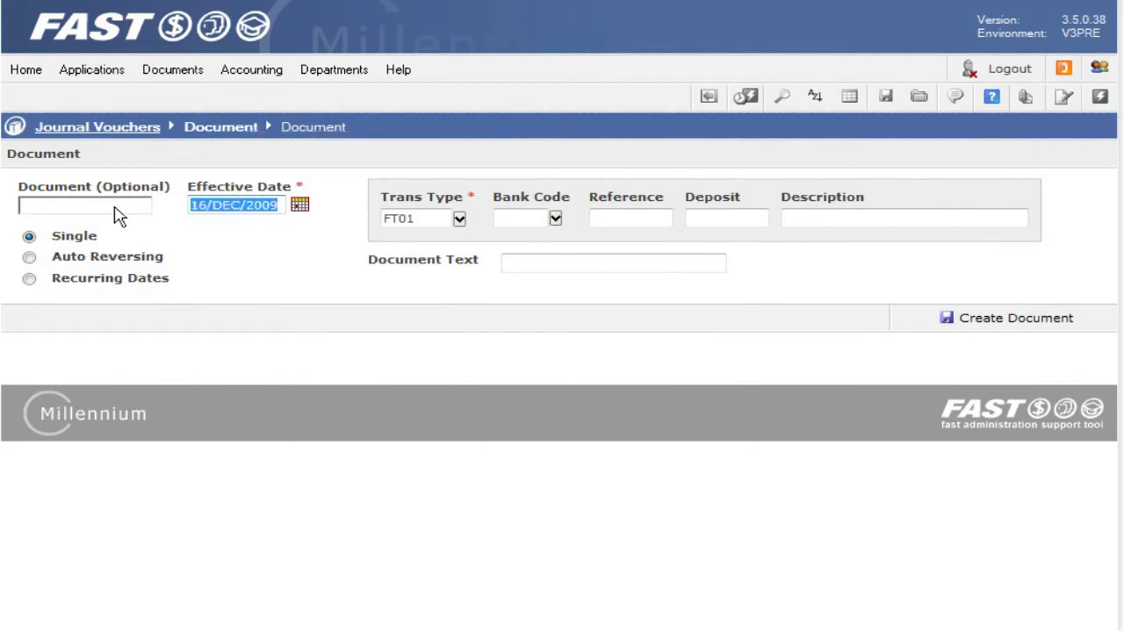
key("Delete")
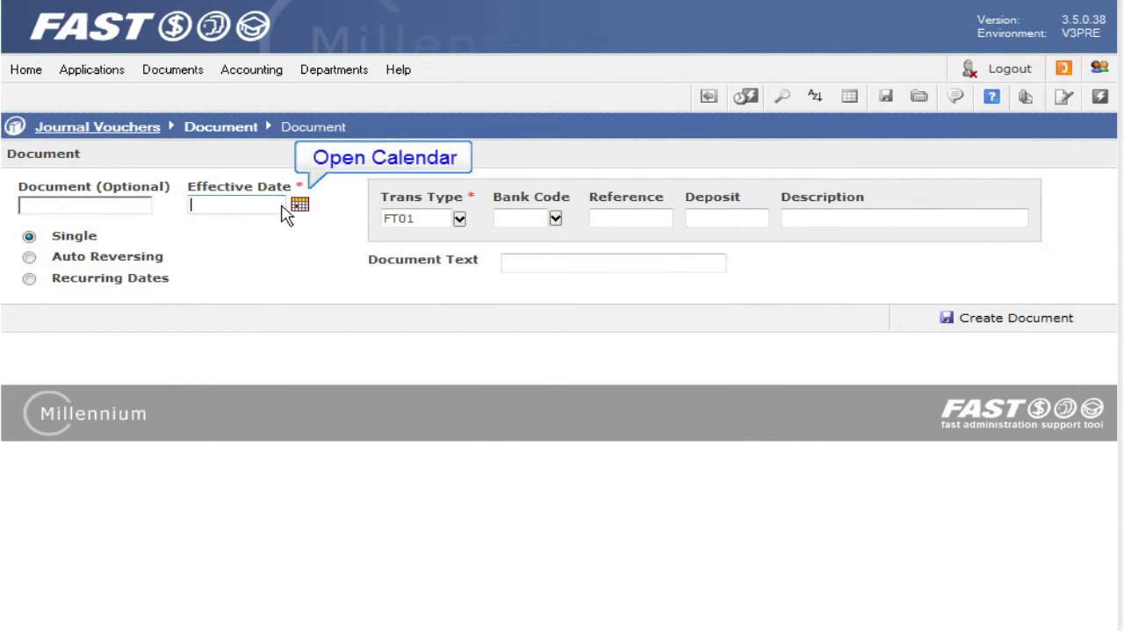
left_click(297, 207)
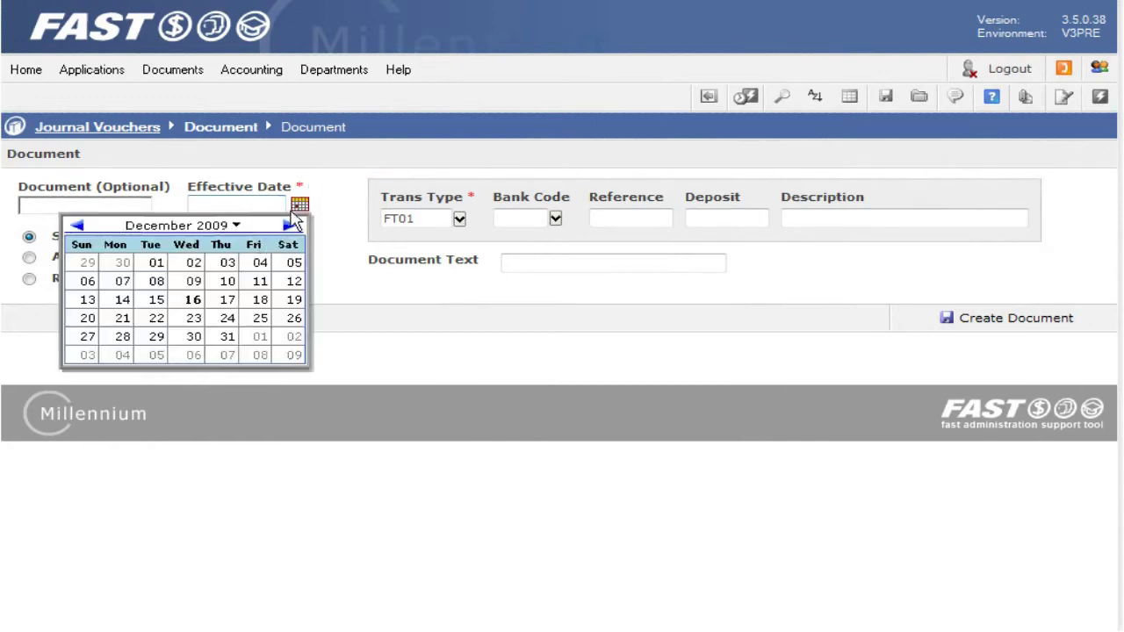
left_click(191, 299)
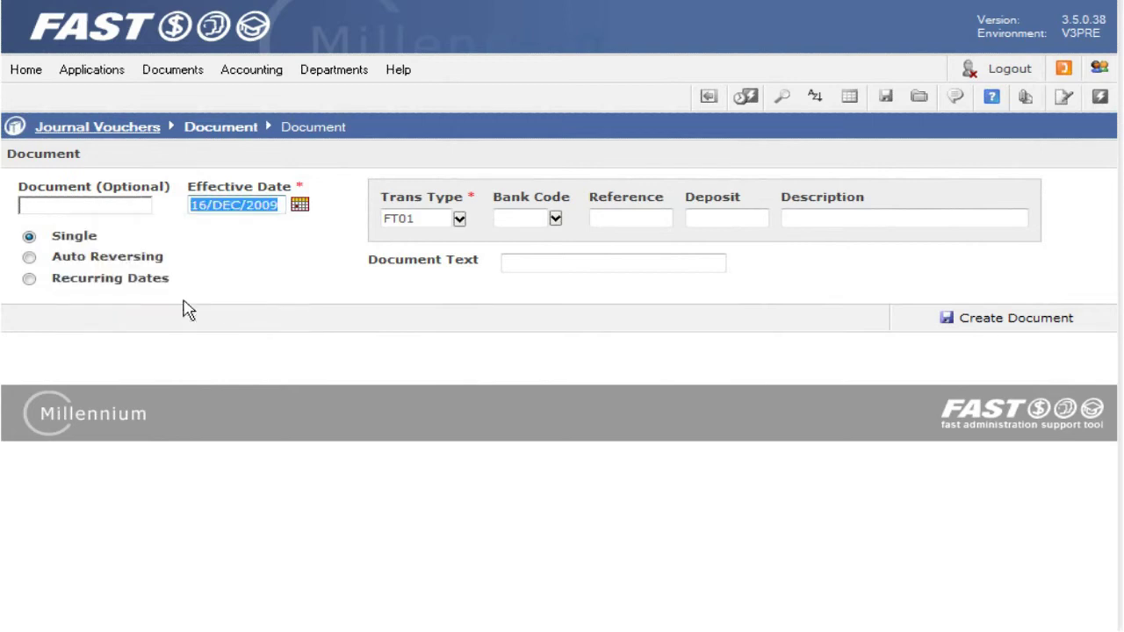
Step: Replace the effective date with a manually entered 16/Dec/2009
key("Delete")
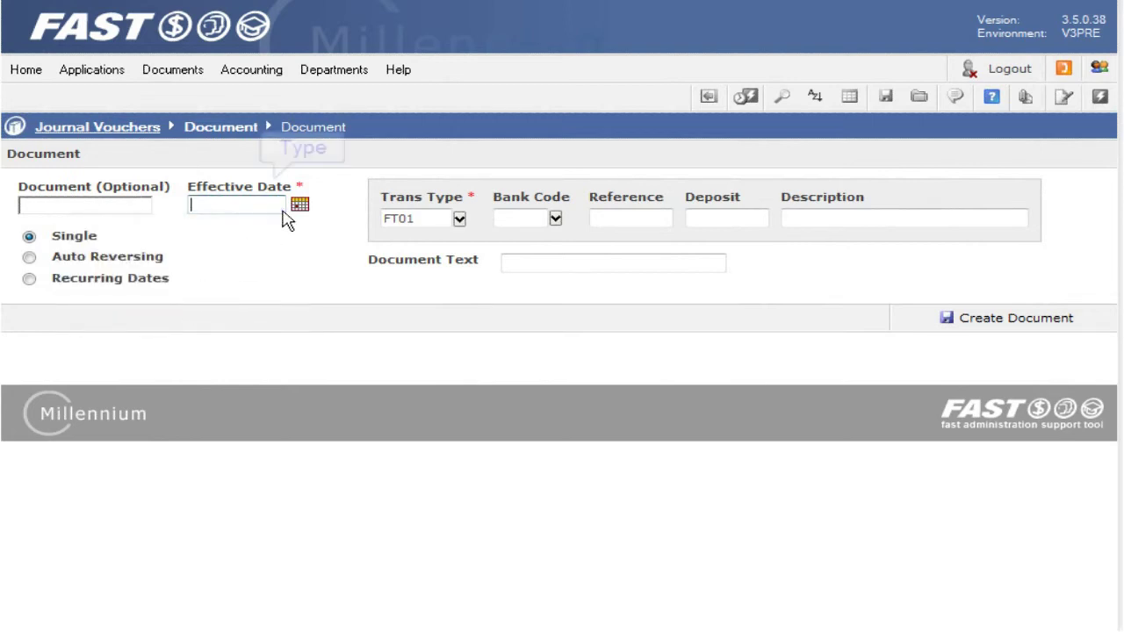
type("1")
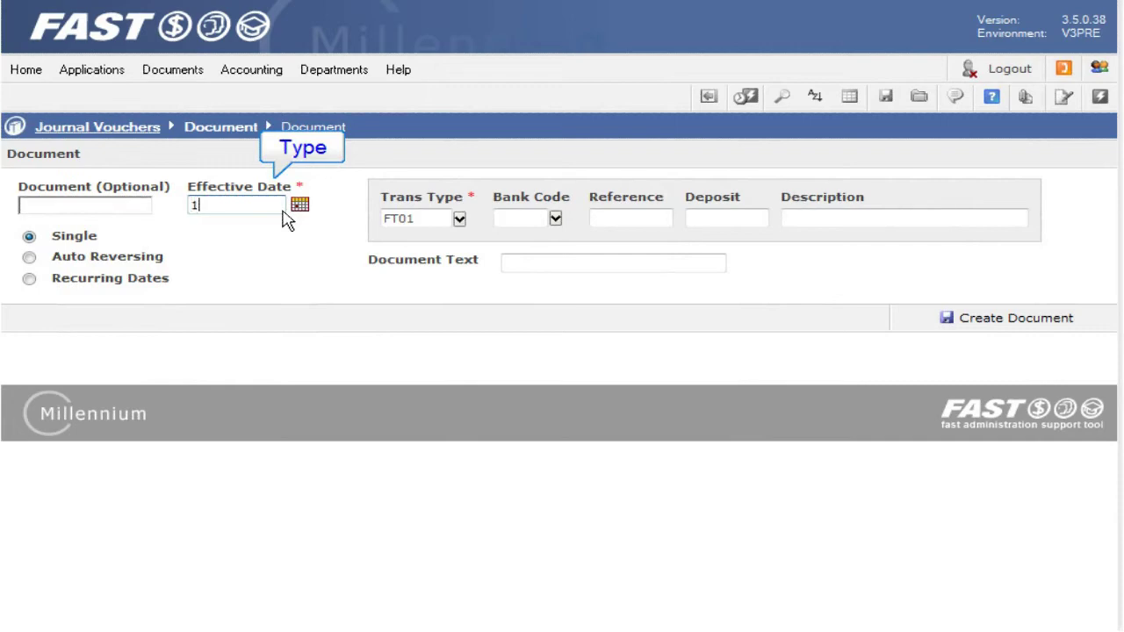
type("6/Dec/2009")
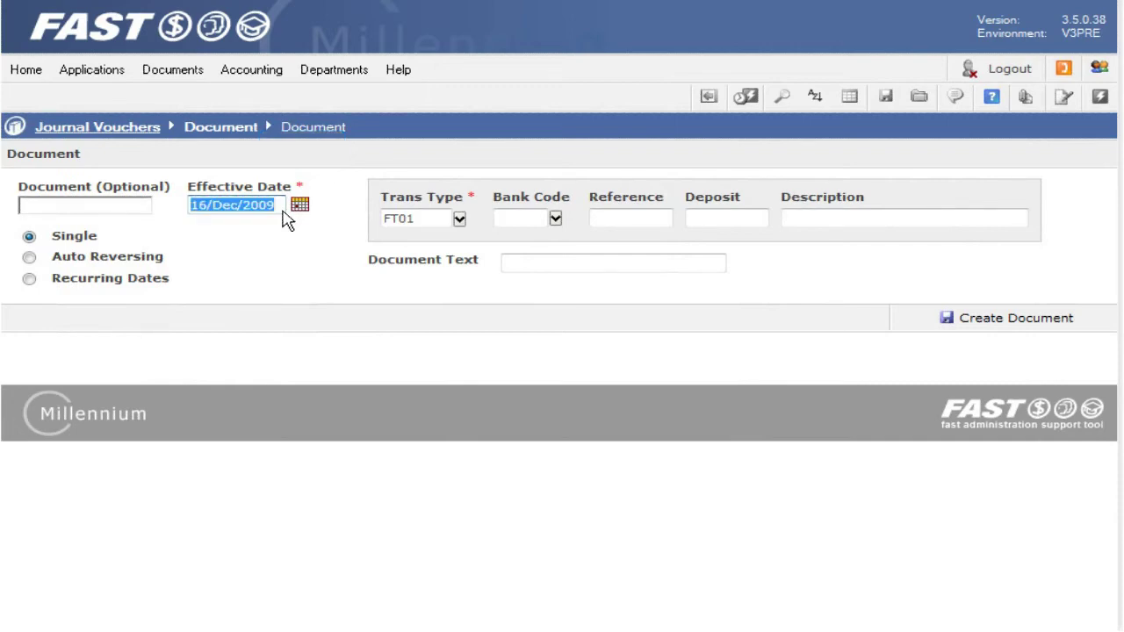
Step: Clear the effective date and fill in today's date, 16/DEC/2009, using the date field's shortcut for today
key("Delete")
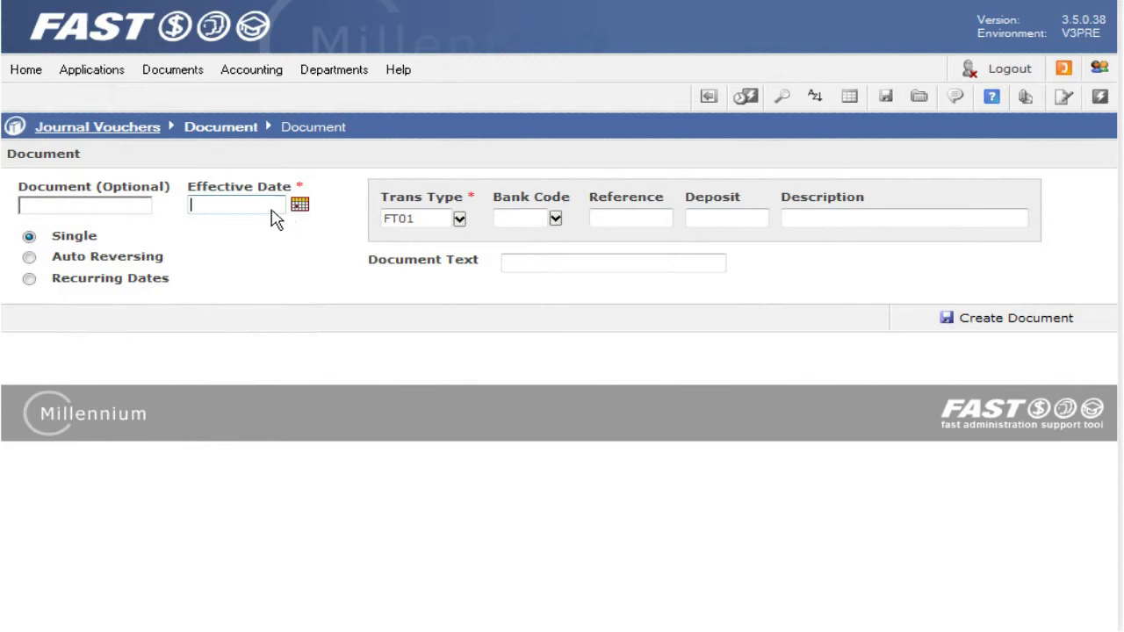
mouse_move(201, 217)
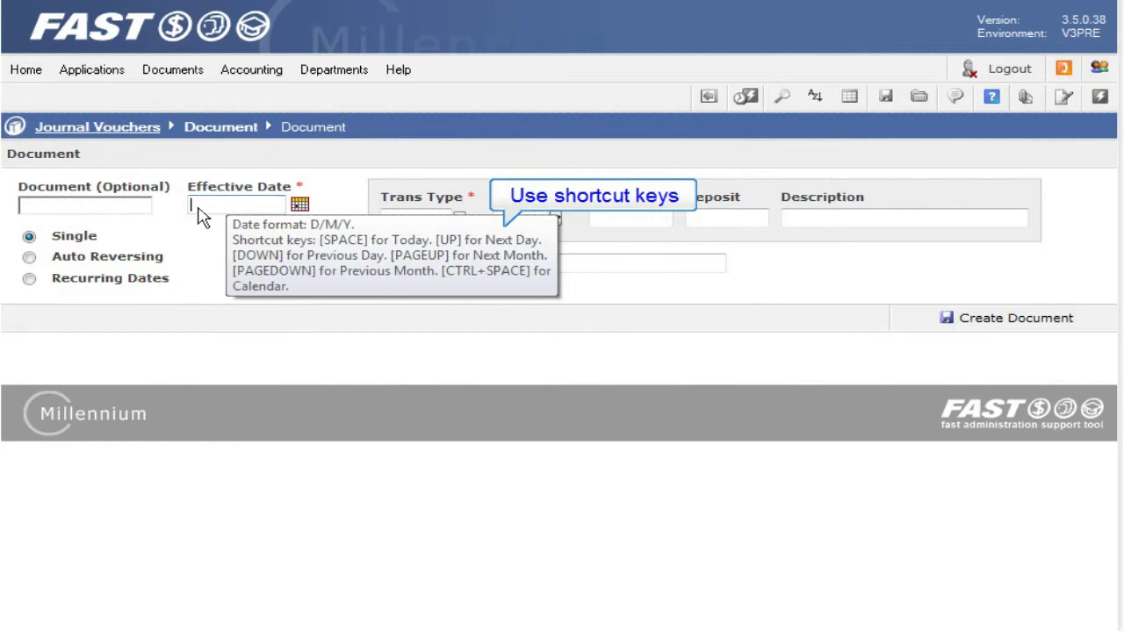
key("space")
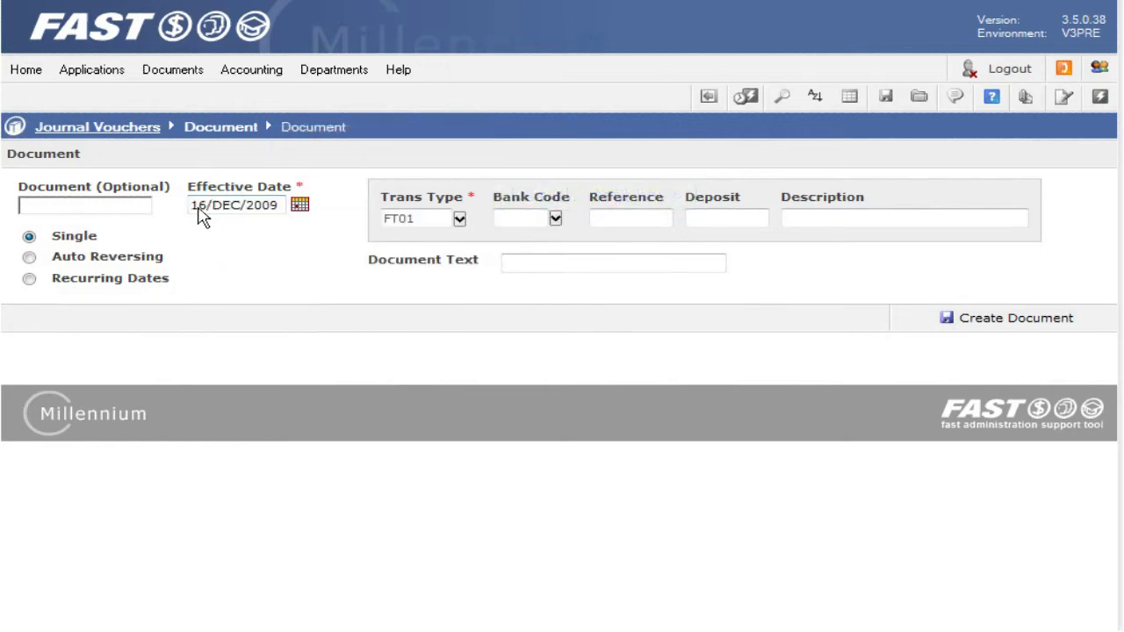
key("Tab")
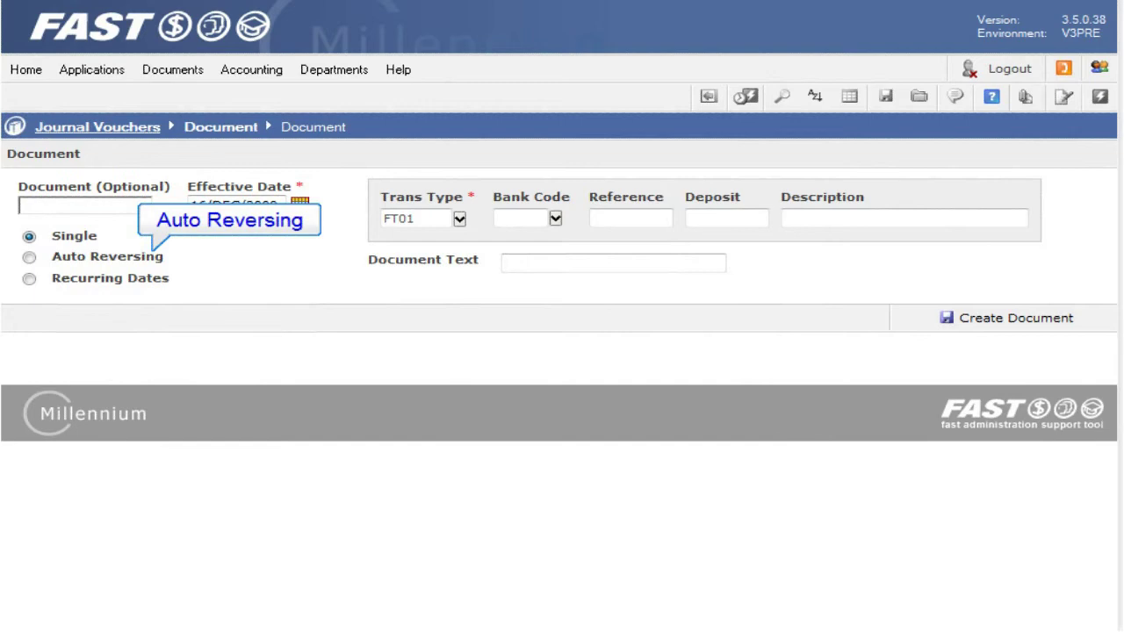
Step: Make the document auto reversing with a reversal date of 14 January 2010
left_click(30, 259)
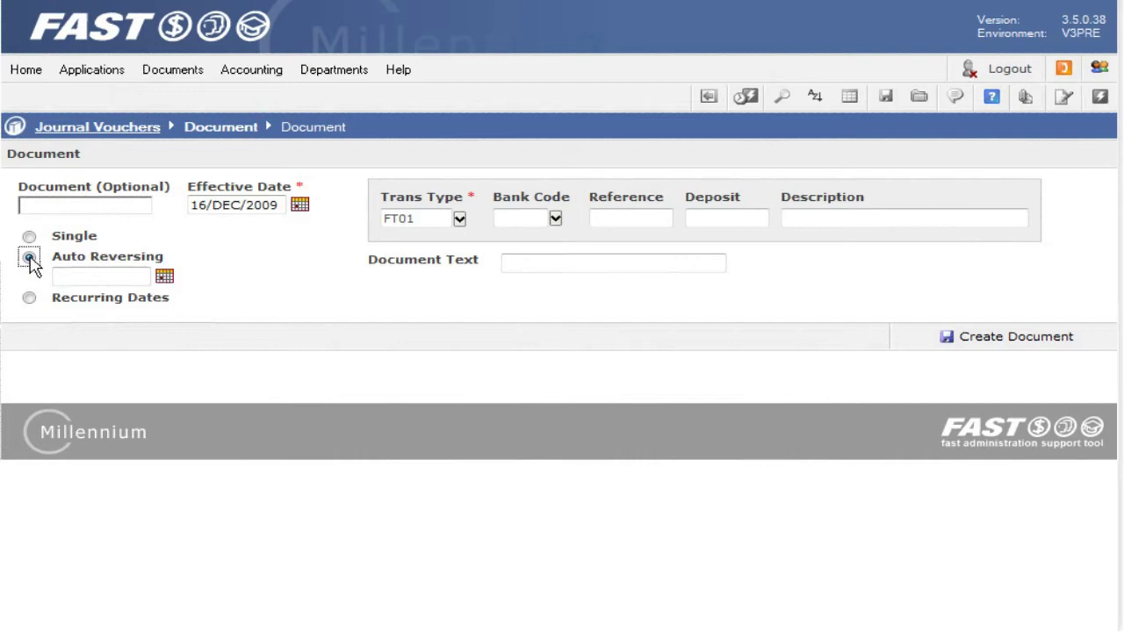
left_click(164, 275)
left_click(231, 299)
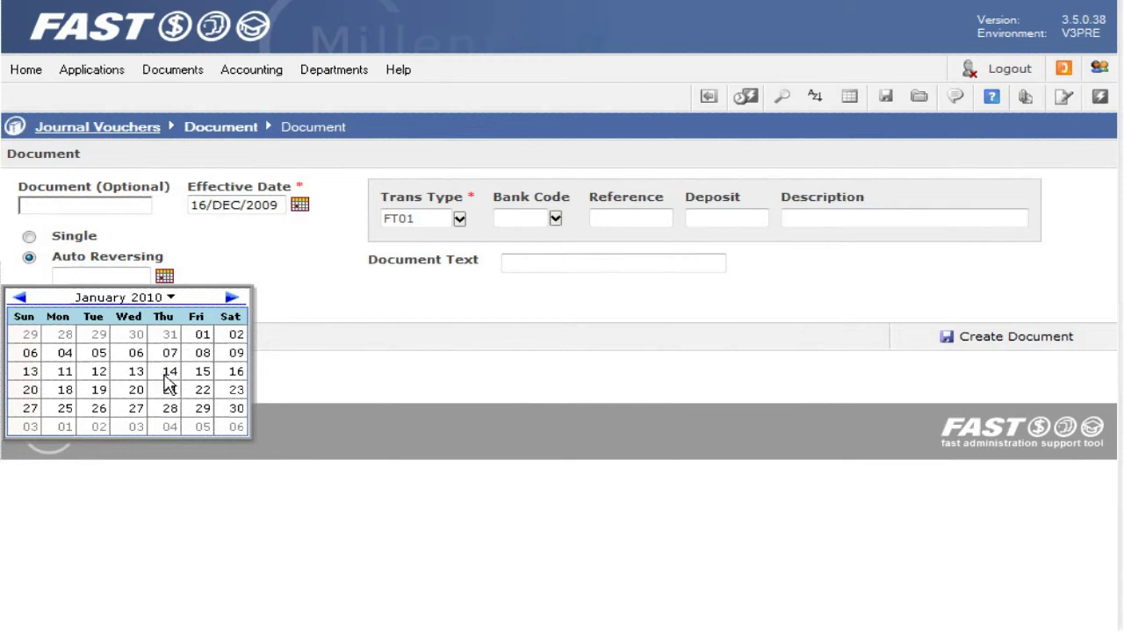
left_click(169, 372)
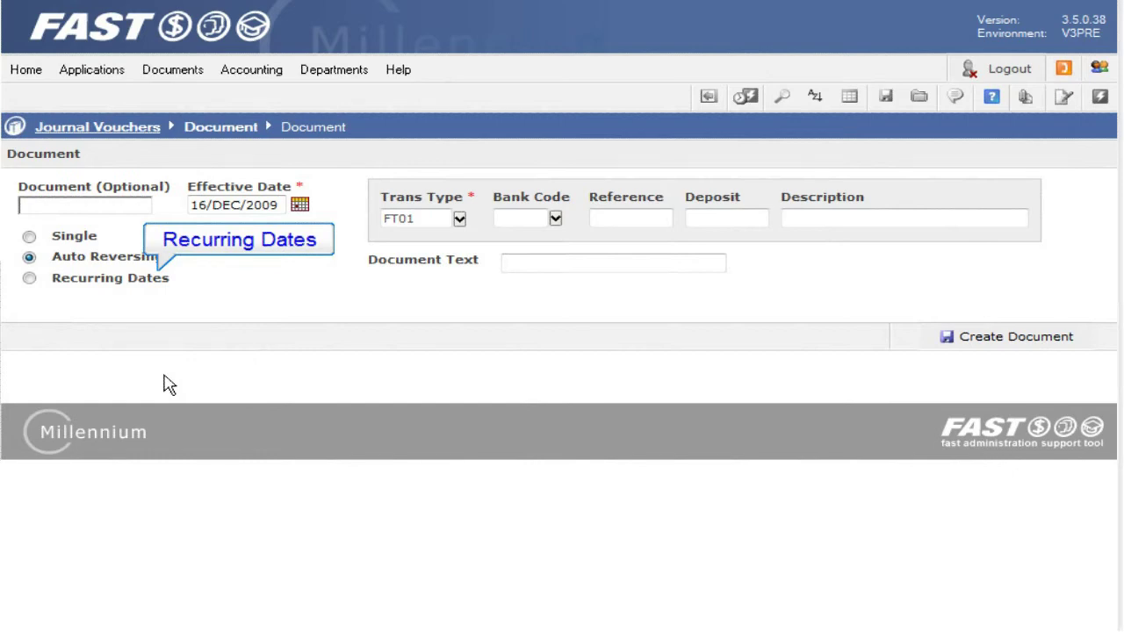
Step: Switch the document to recurring dates on 30/12/2009, 13/01/2010 and 27/01/2010, and collapse the date calendar
left_click(29, 279)
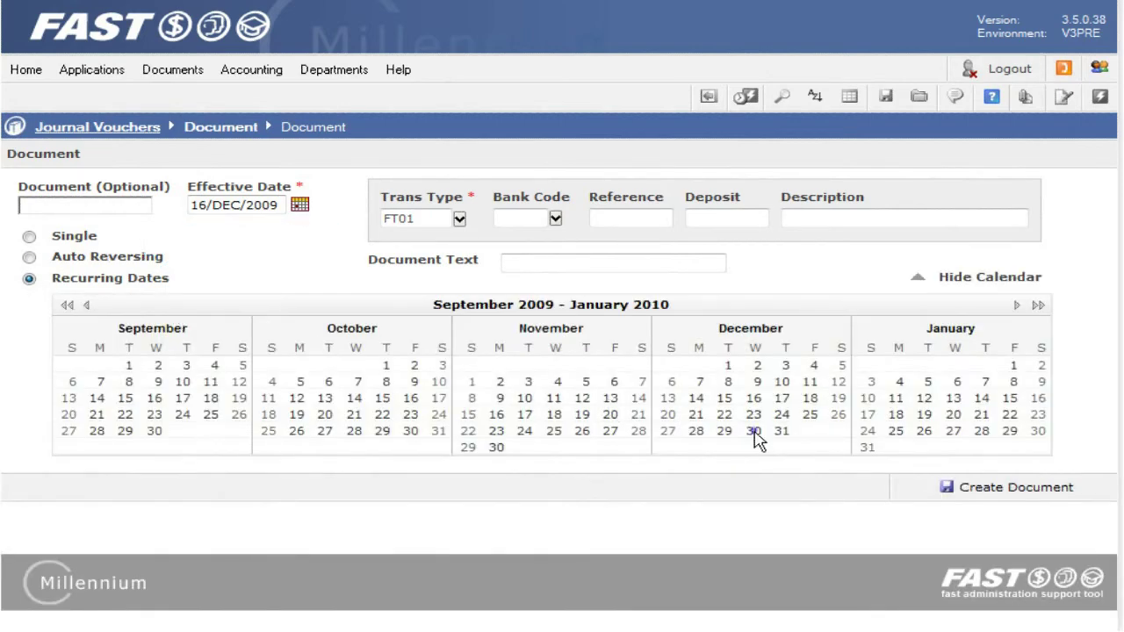
left_click(754, 432)
left_click(953, 398)
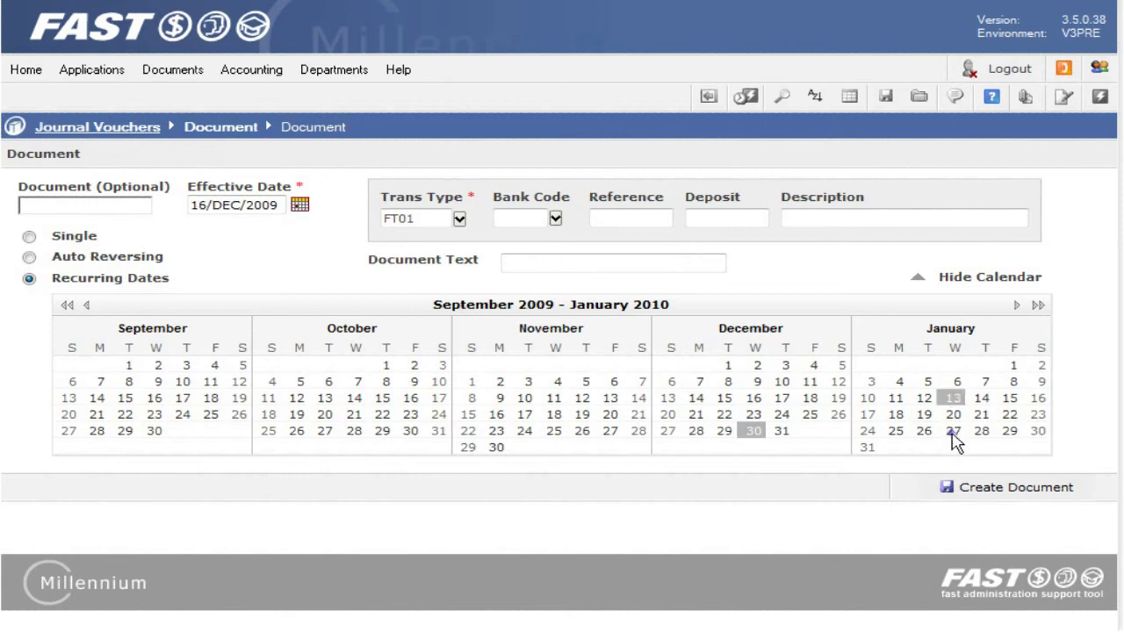
left_click(954, 431)
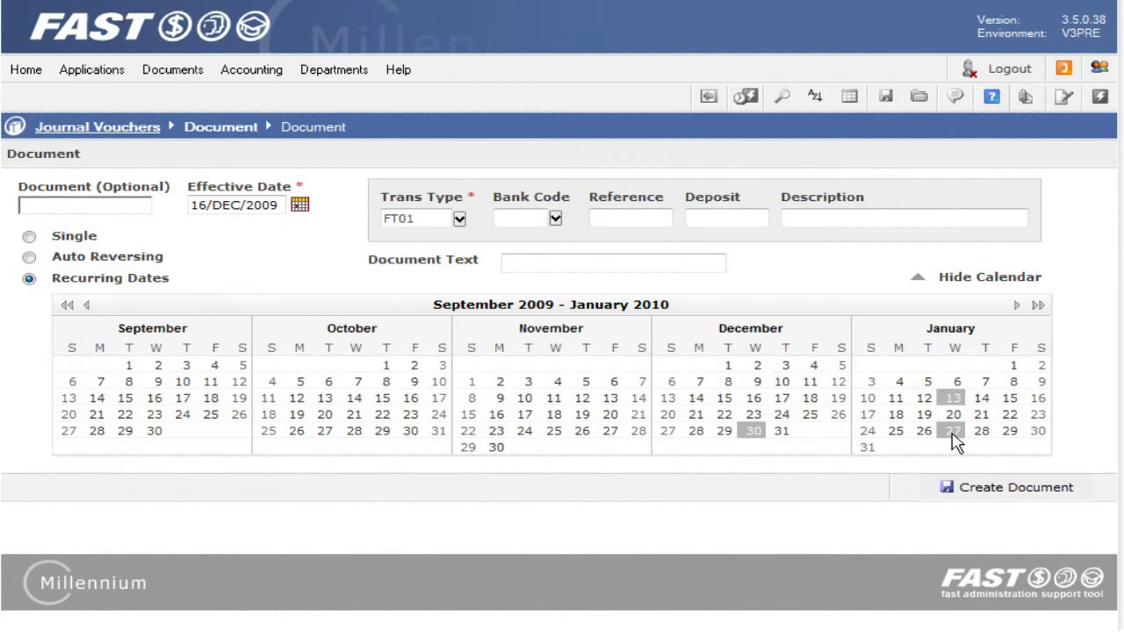
left_click(1010, 281)
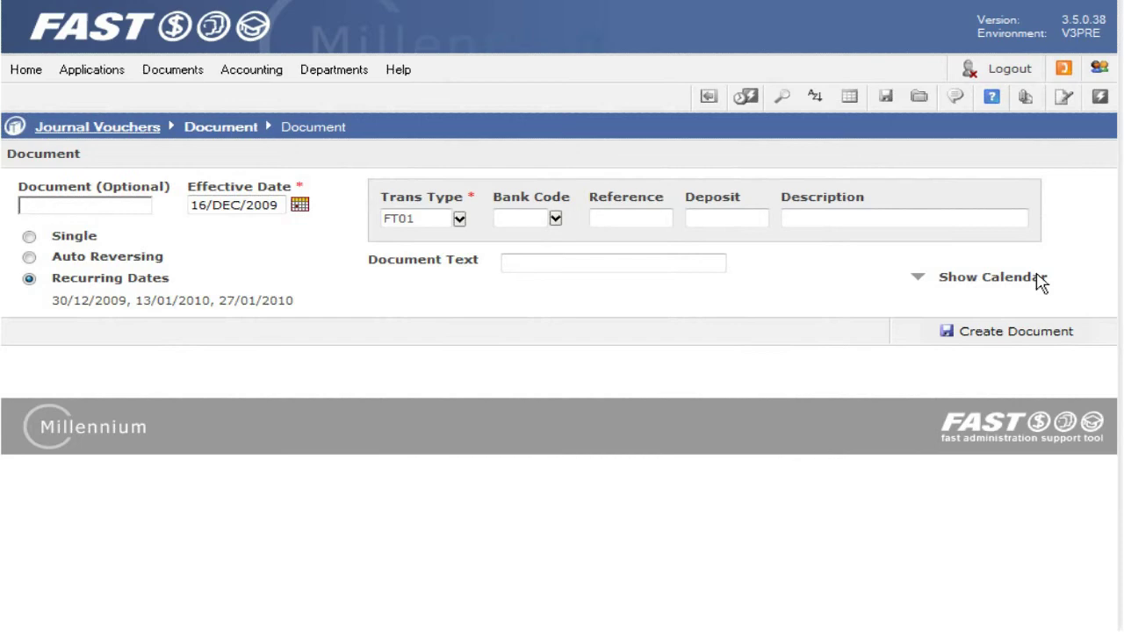
Step: Set the document back to Single and choose bank code 01
left_click(29, 237)
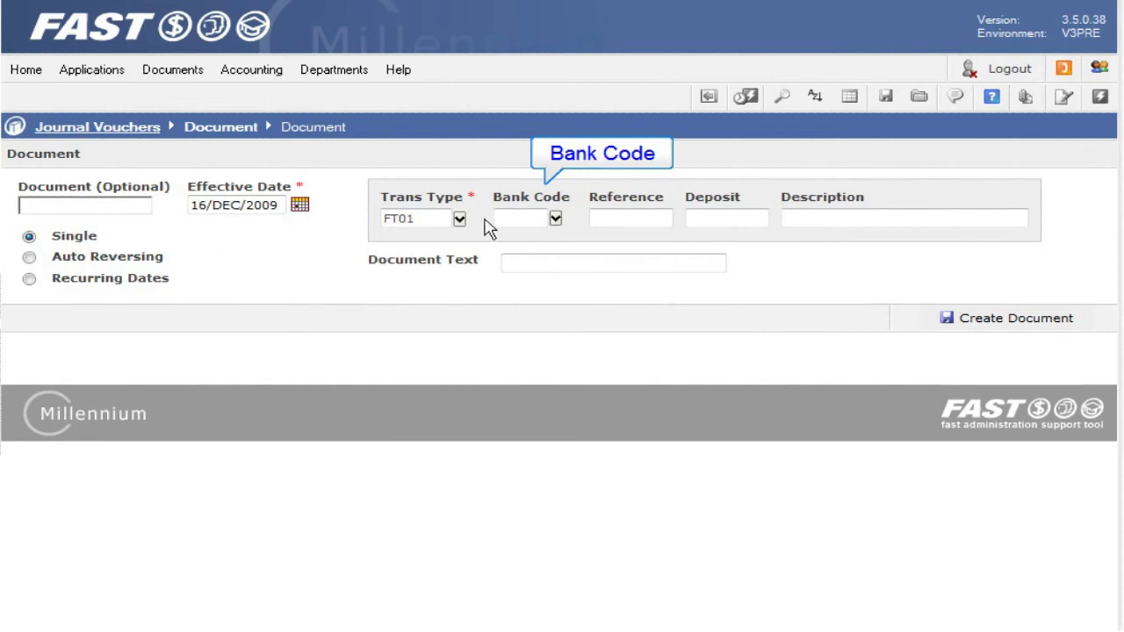
left_click(555, 219)
left_click(701, 243)
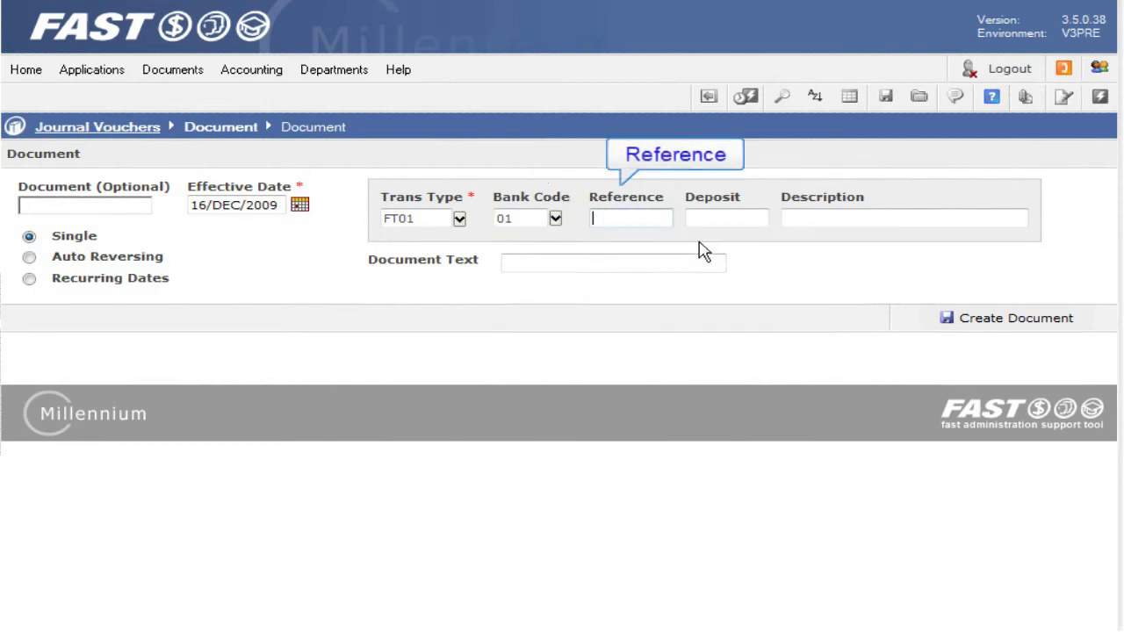
Step: Enter reference AH1208 and description Room Rental, and create the journal voucher document
type("AH1208")
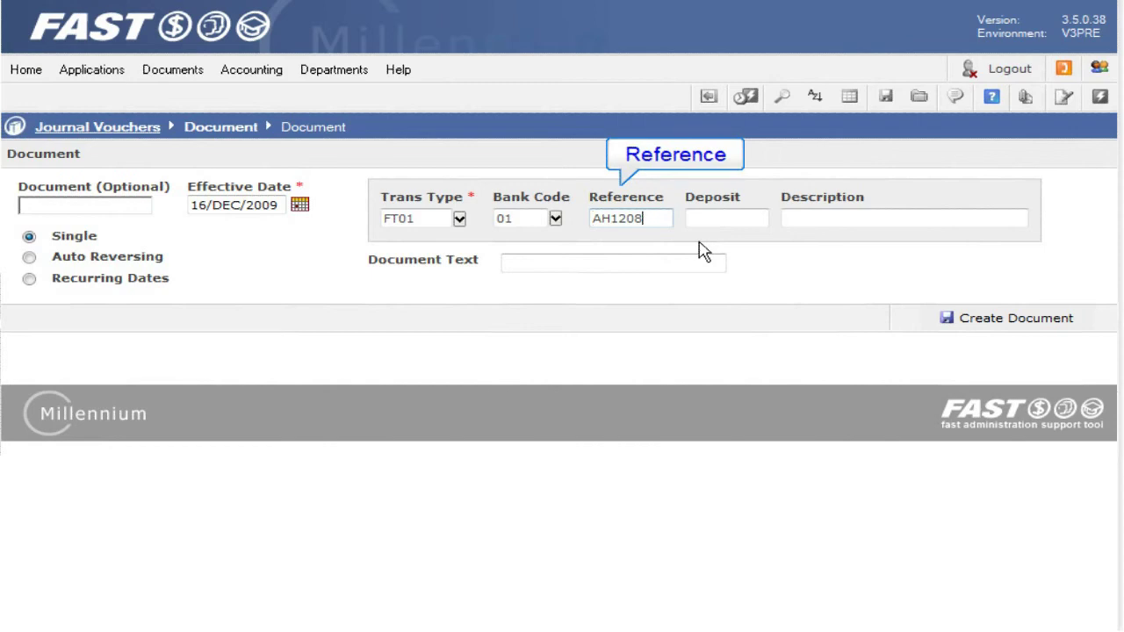
key("Tab")
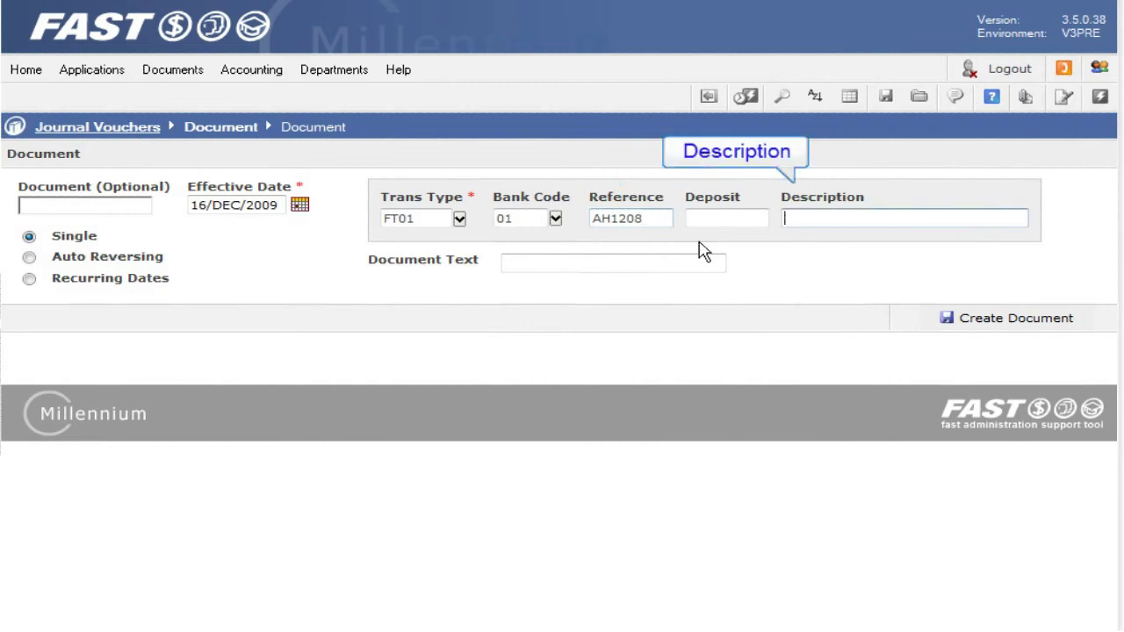
type("Room Rental")
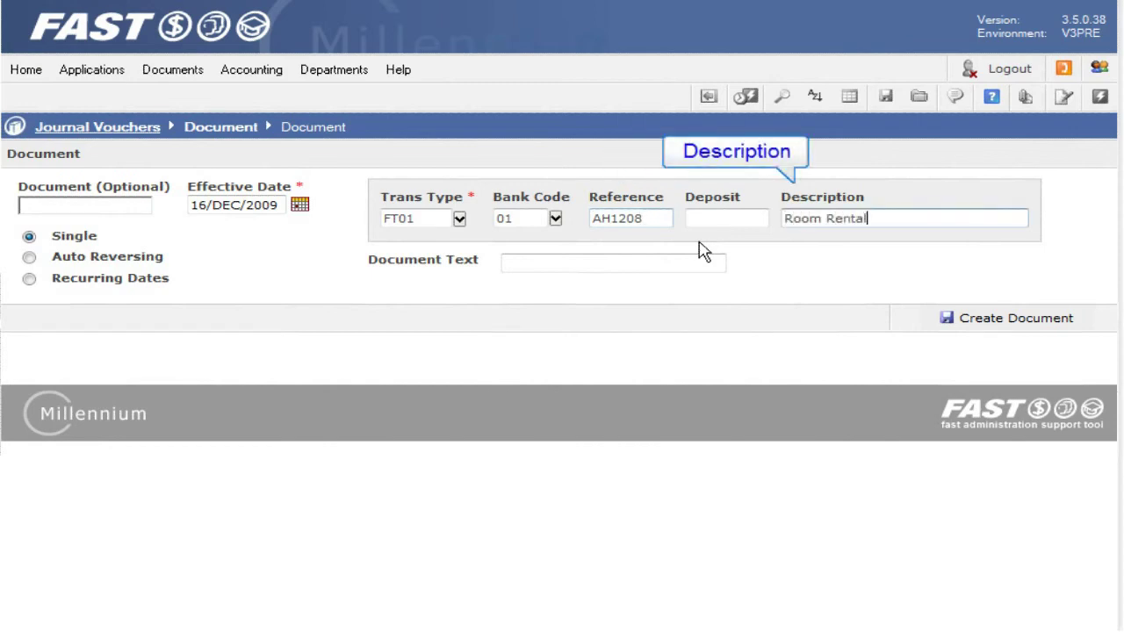
key("Tab")
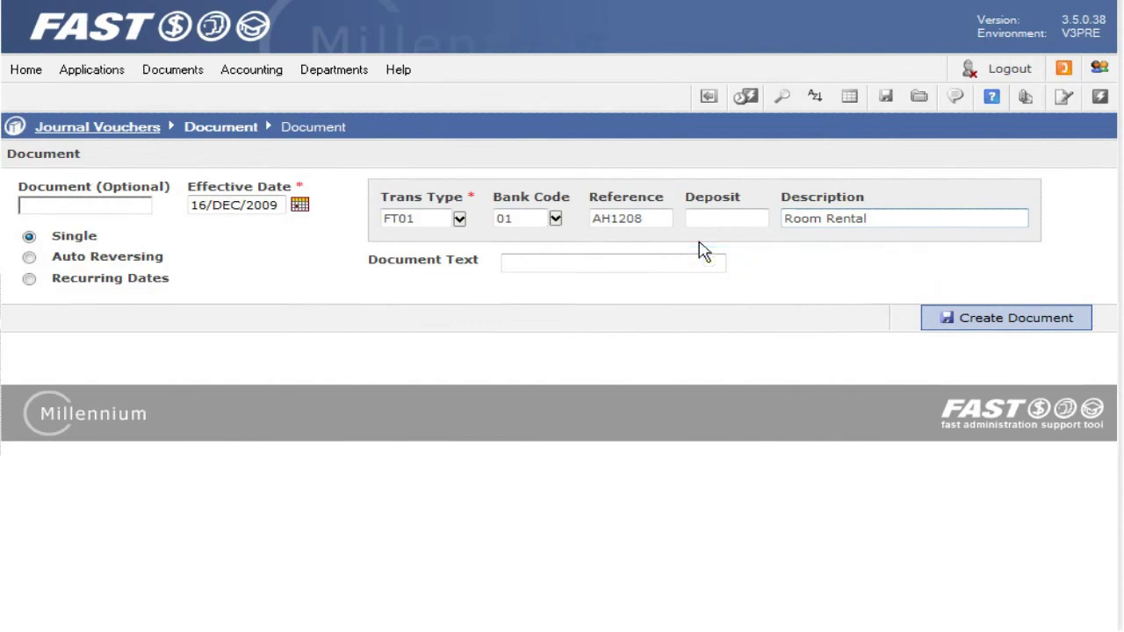
left_click(972, 326)
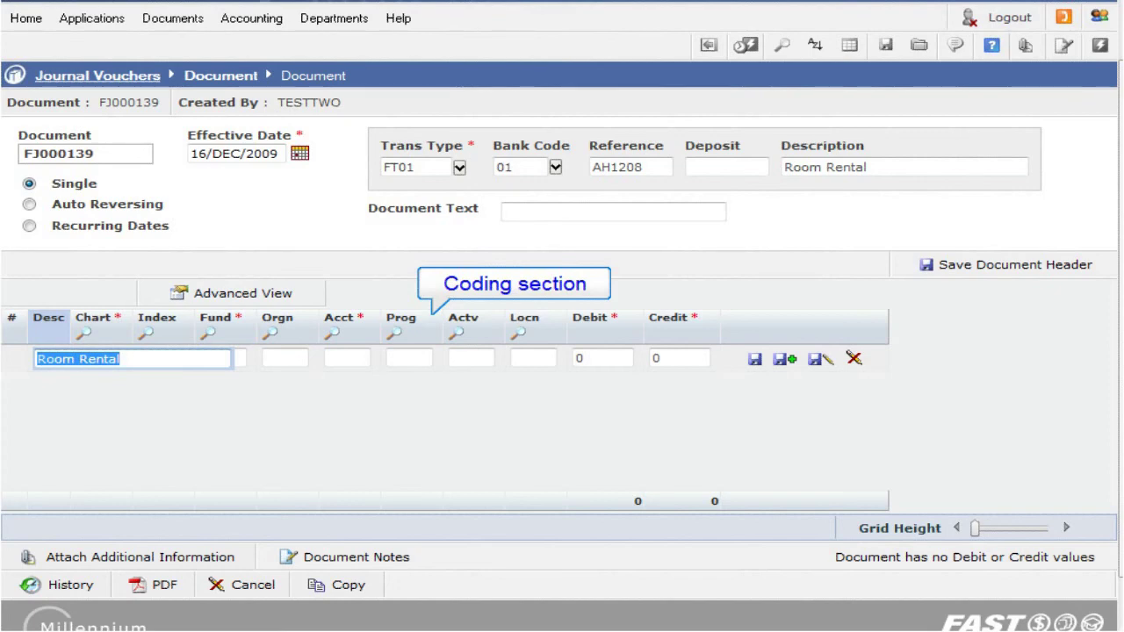
Step: Enter chart 1 on the new coding line and discard the line
key("Tab")
type("1")
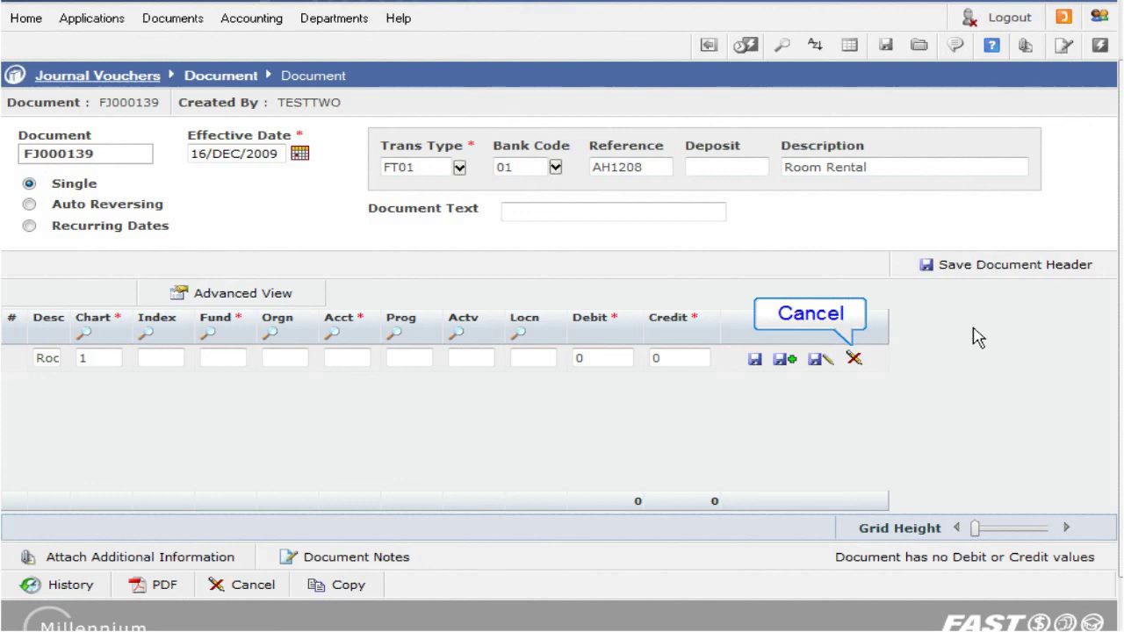
left_click(852, 359)
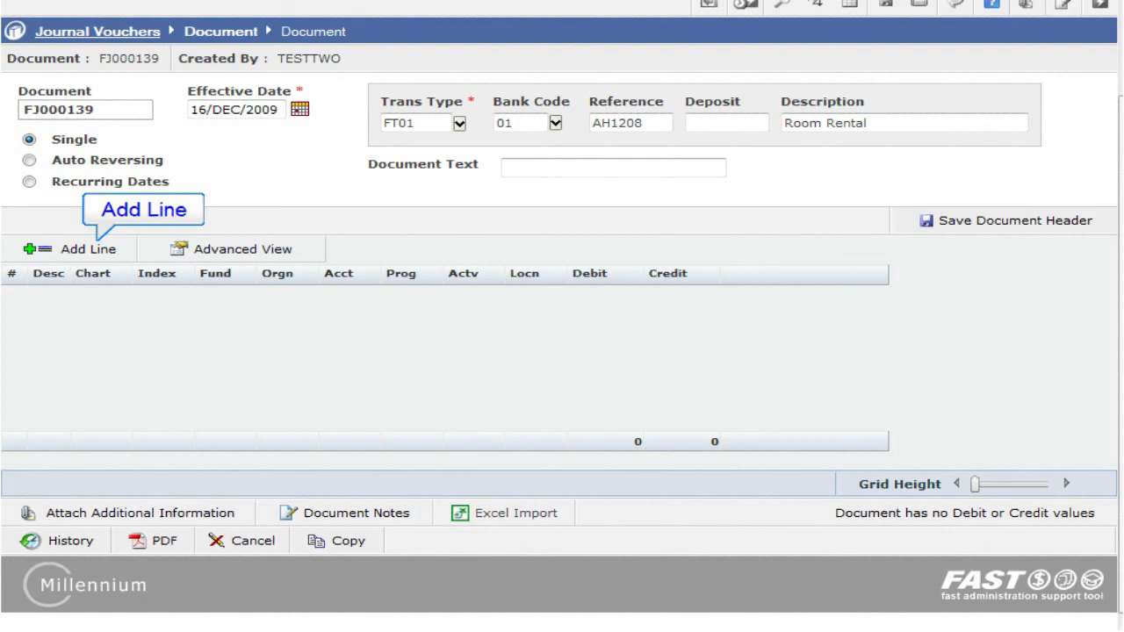